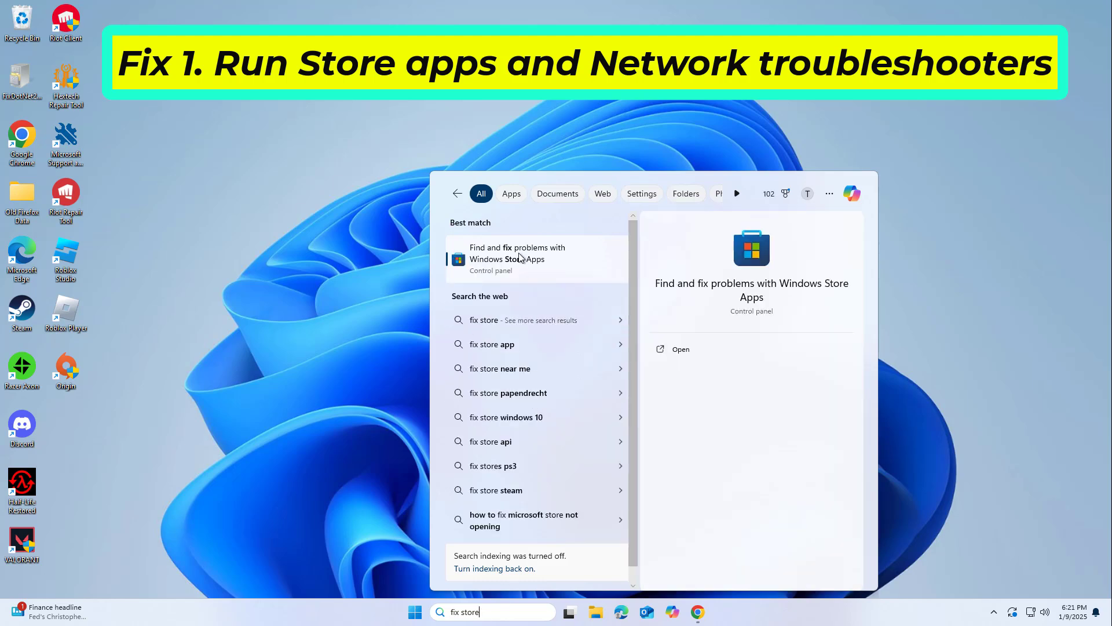
- Open 'Find and fix problems with Windows Store Apps' from the 'fix store' search results
click(520, 269)
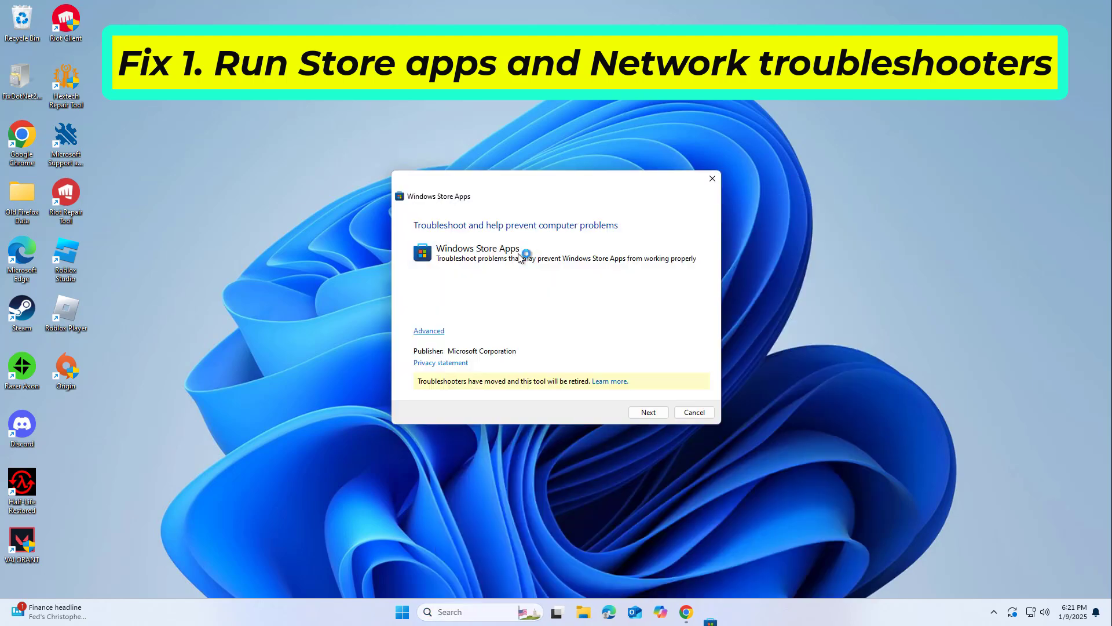
- Fix the Store apps' security settings and service registration, answer Yes, then close the troubleshooter
click(652, 413)
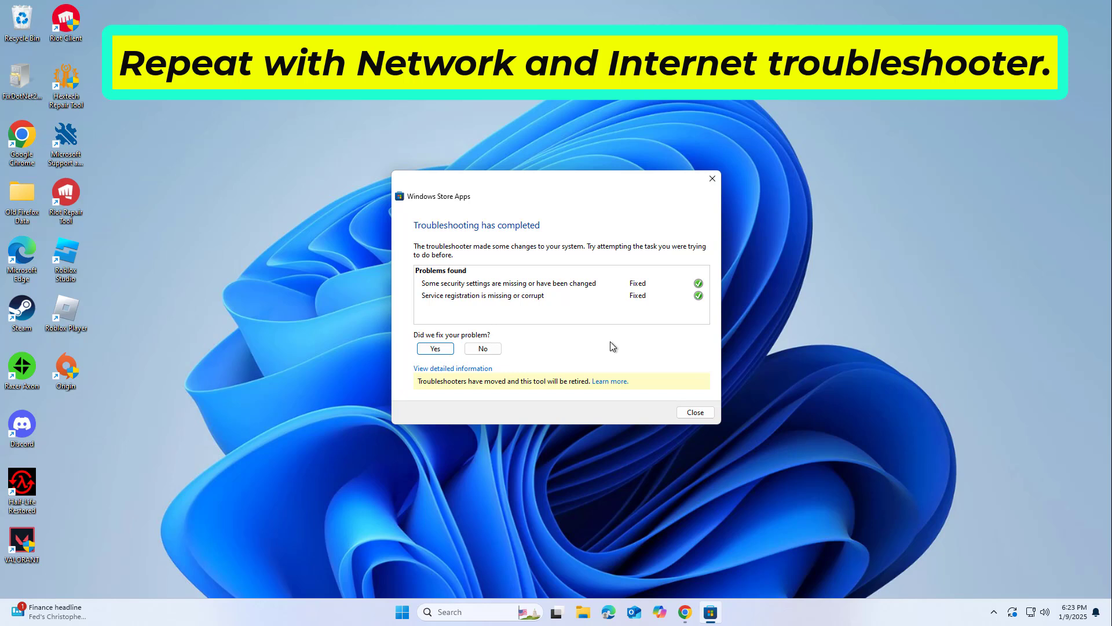
click(435, 348)
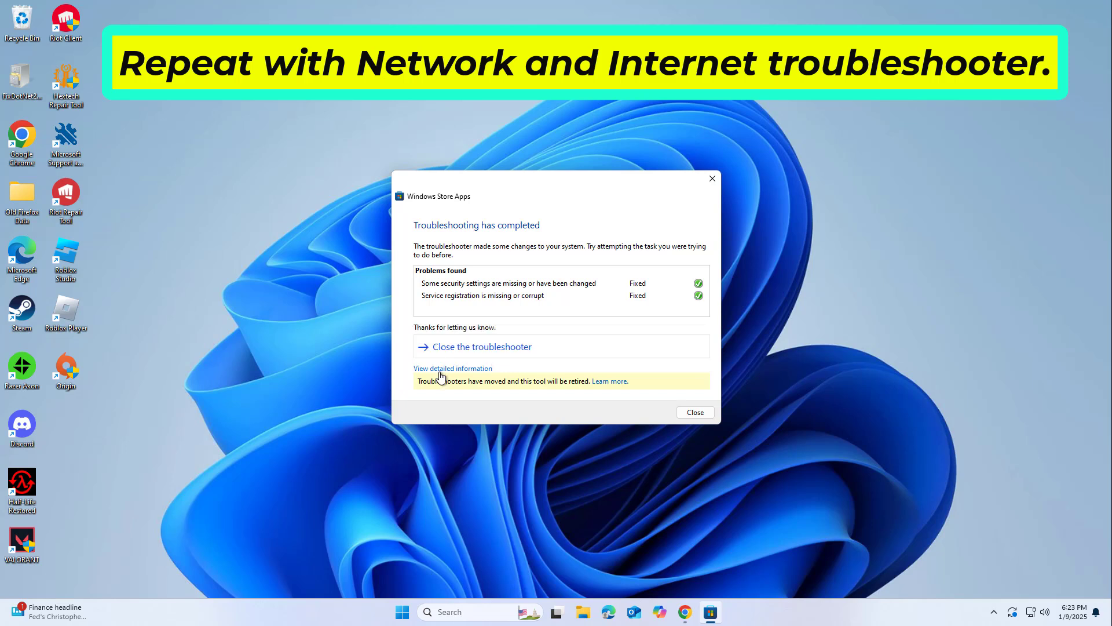
click(466, 343)
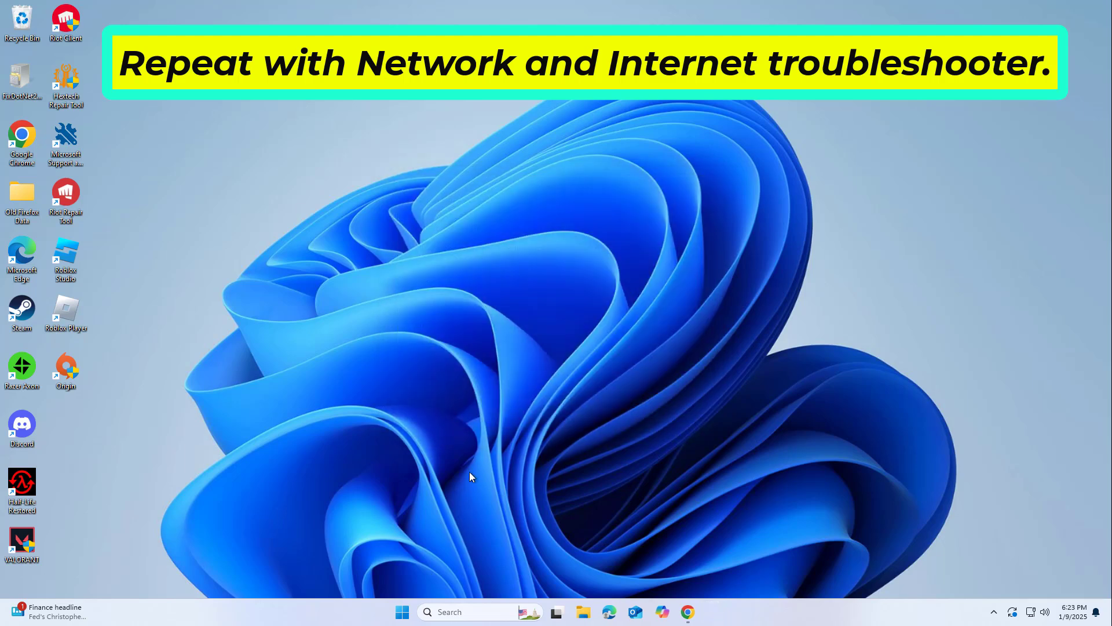
- Search 'fix net', open 'Find and fix network problems', and advance past its opening page
click(484, 612)
text(fi)
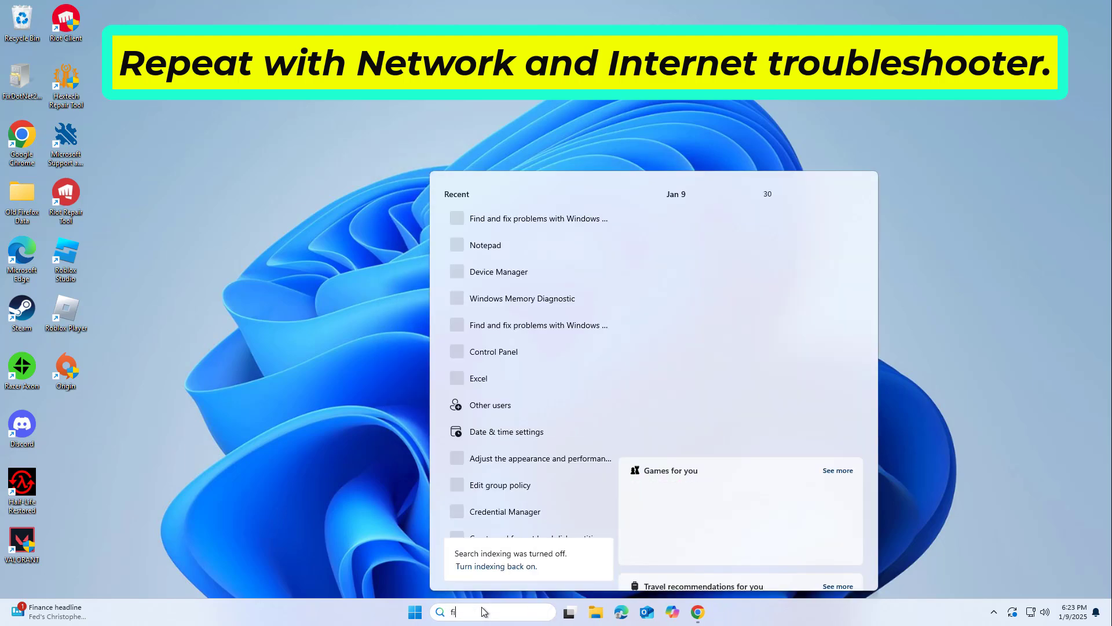
text(x etw)
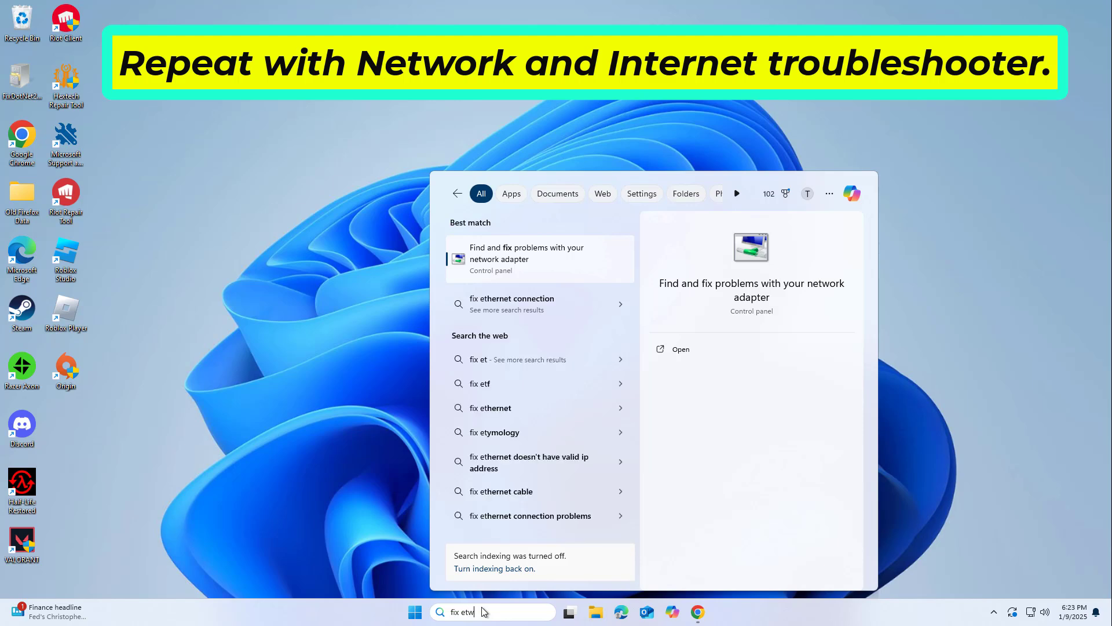
key(BackSpace)
key(BackSpace)
key(BackSpace)
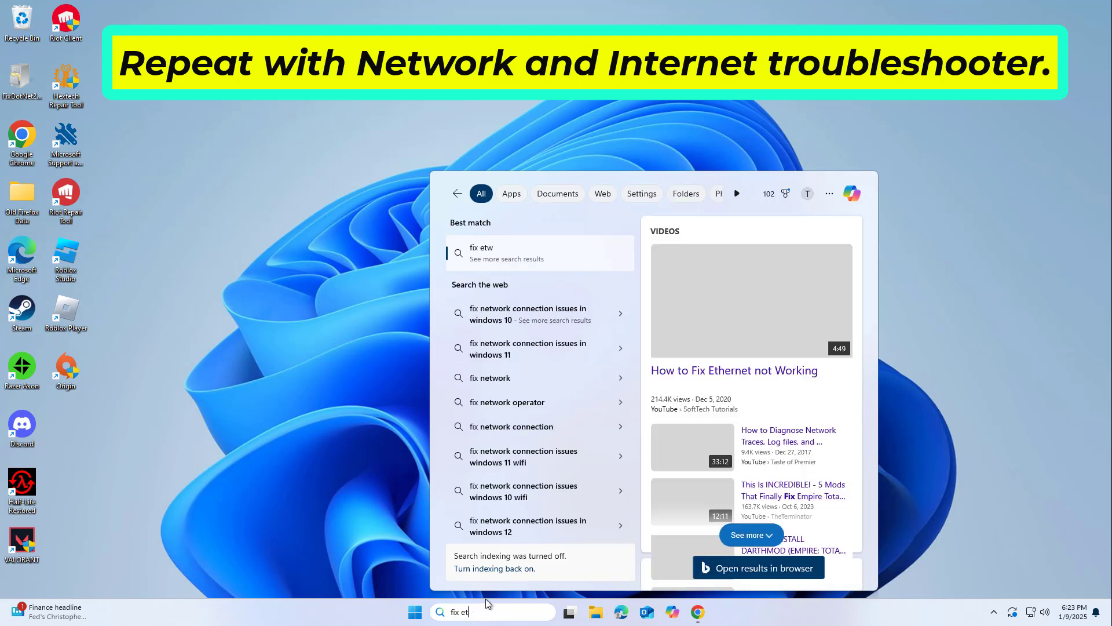
text(net)
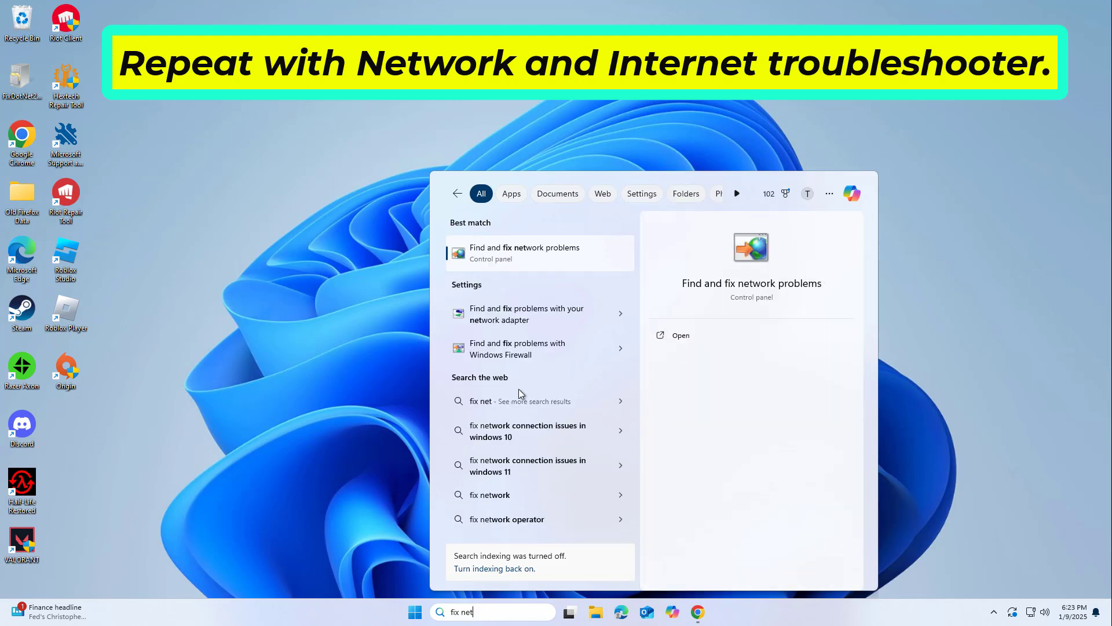
click(529, 254)
click(639, 413)
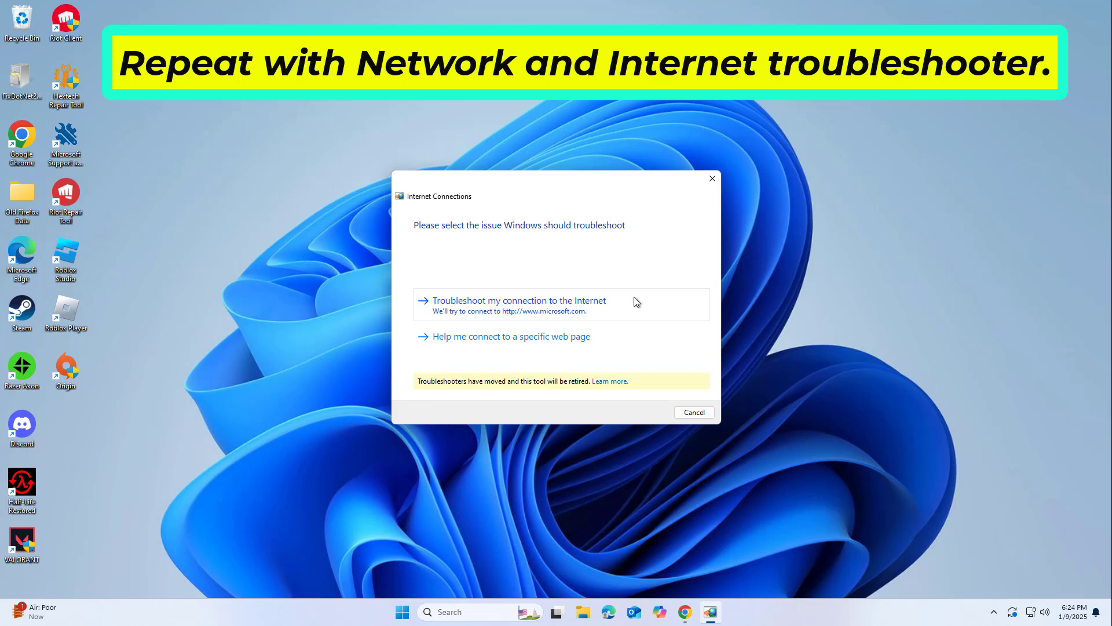
- Troubleshoot the connection to the Internet, then close the troubleshooter when no problem is found
click(635, 300)
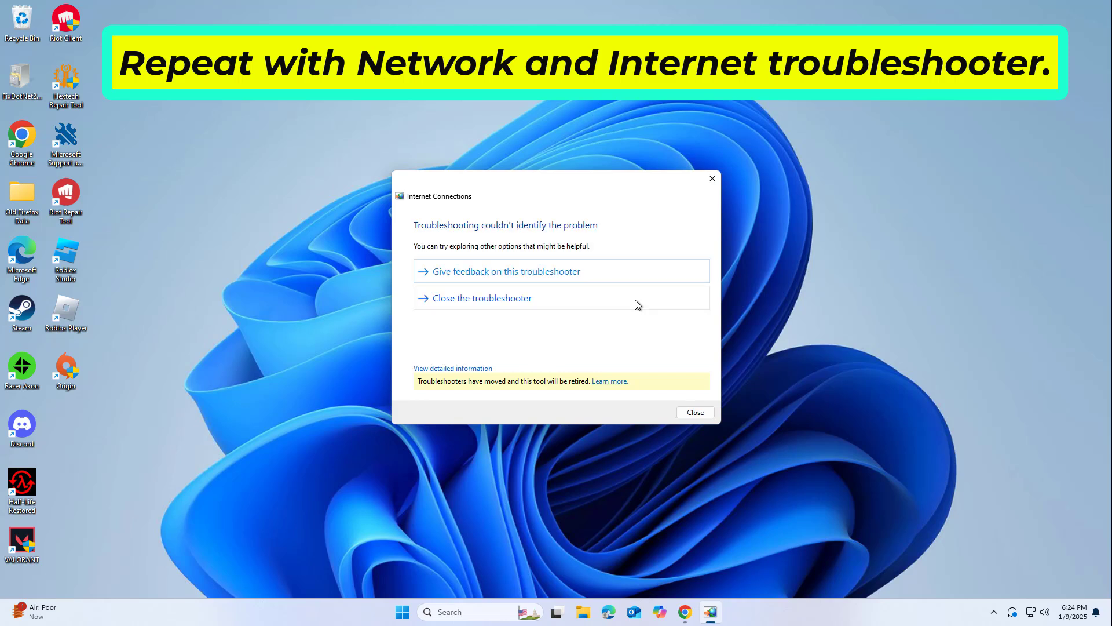
click(638, 303)
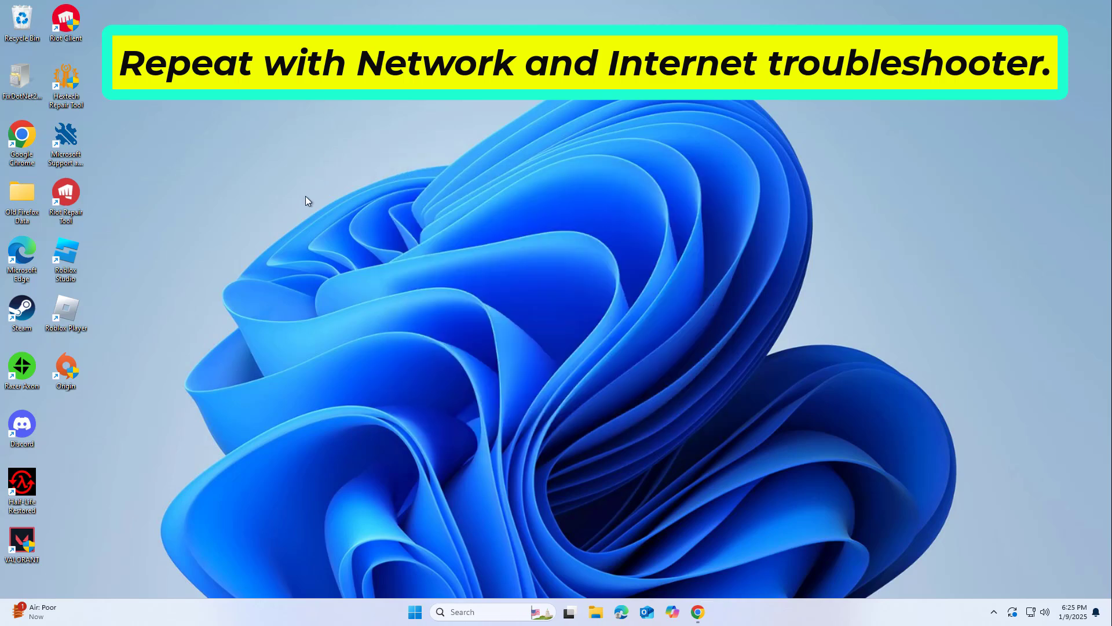
- Launch Chrome and search Google for 'microsoft and recovery'
key(super+i)
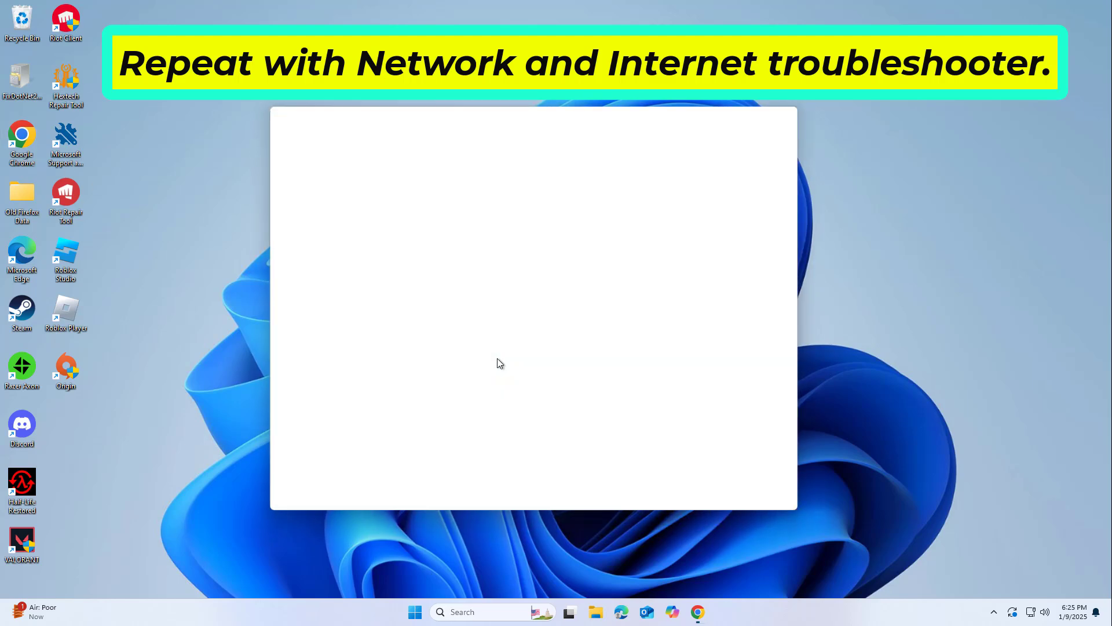
click(514, 365)
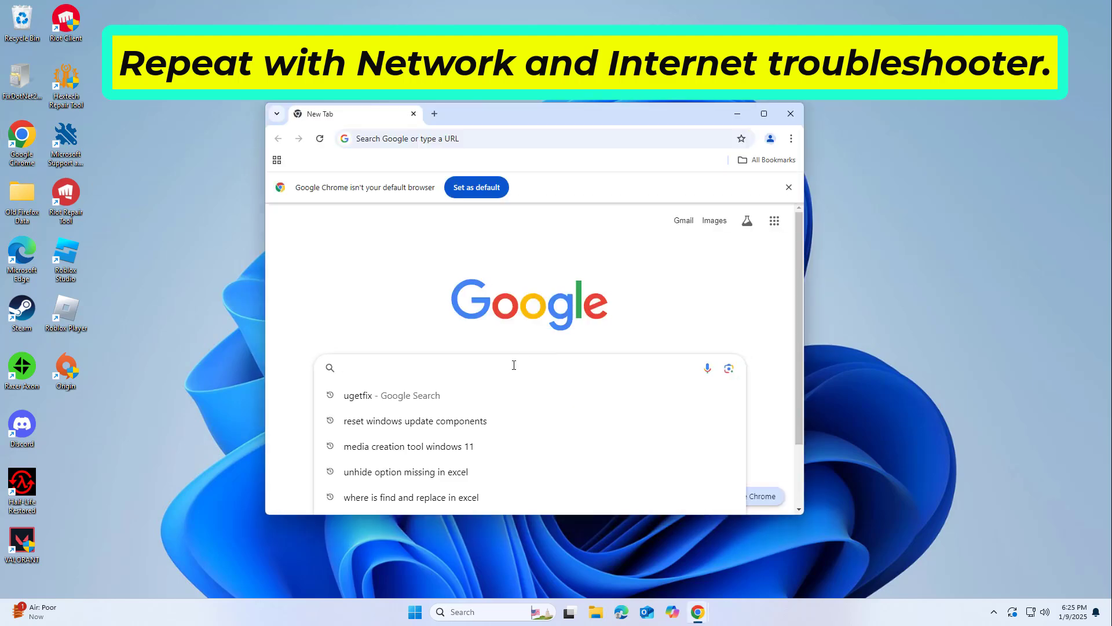
text(mi)
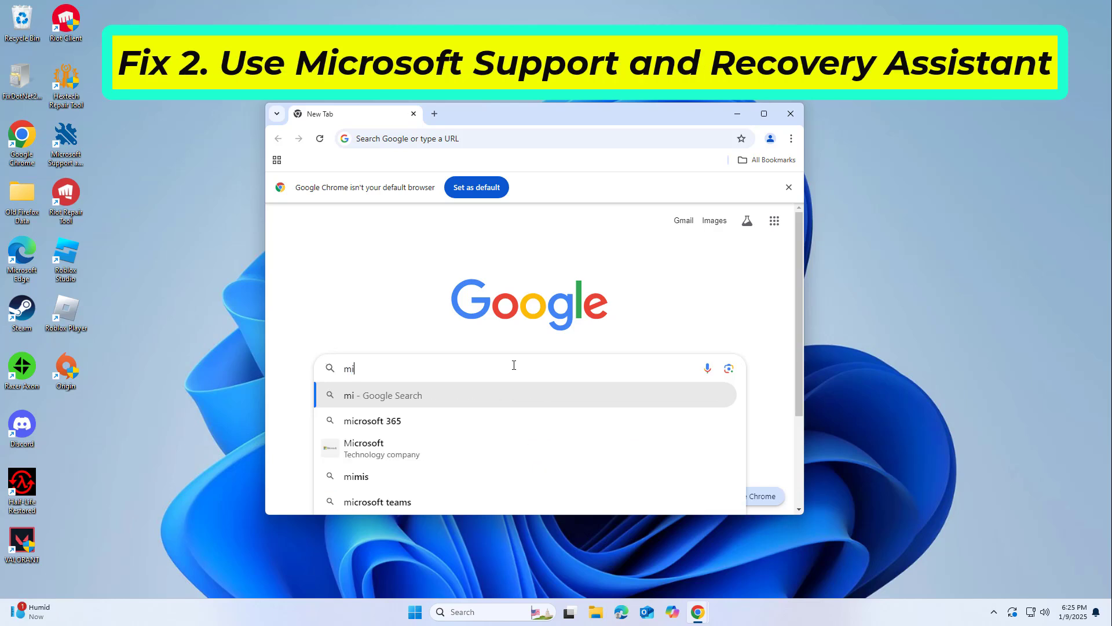
text(cro)
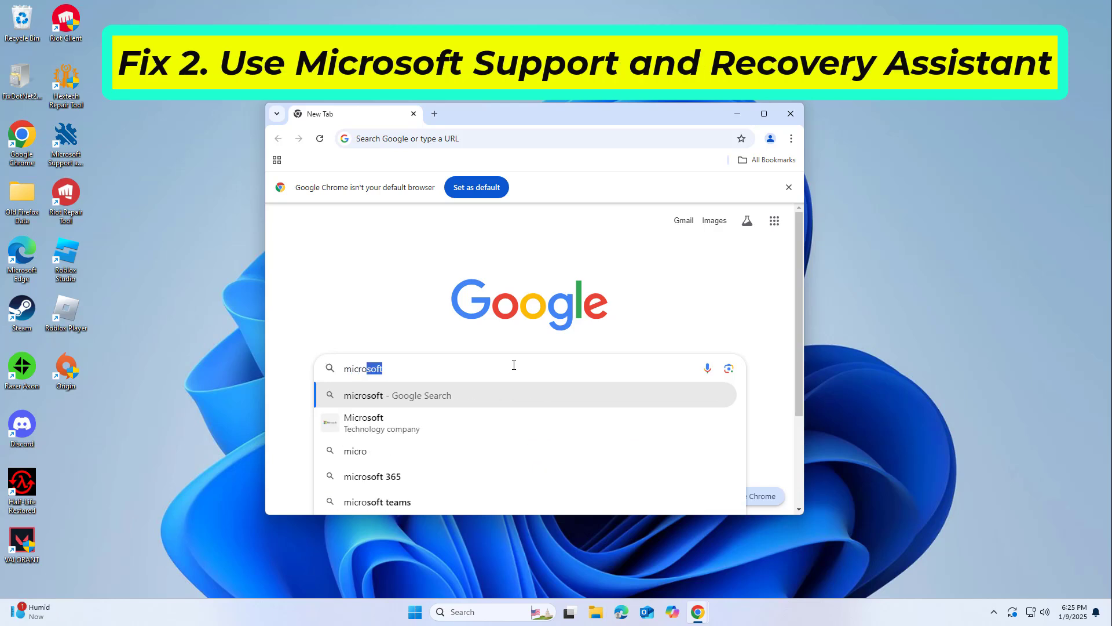
text(soft and)
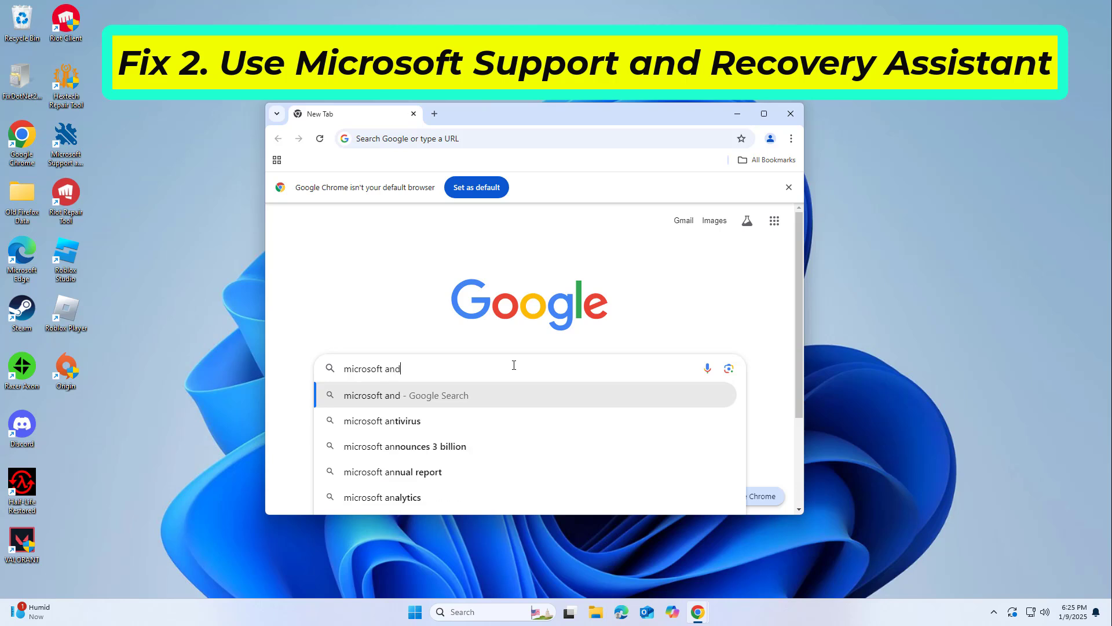
text( rec)
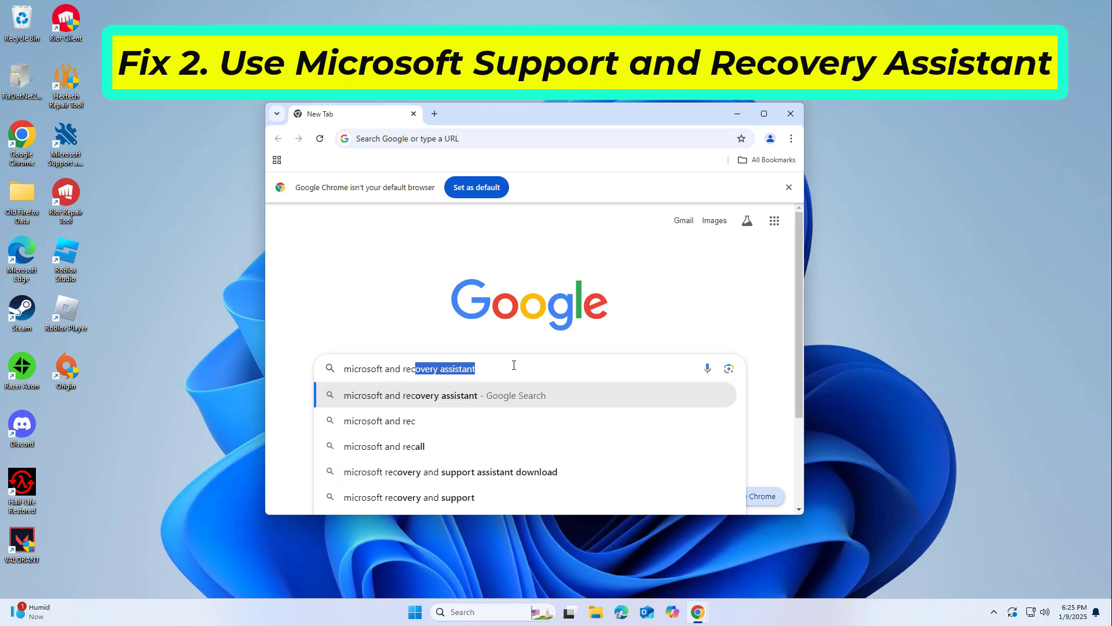
text(overy)
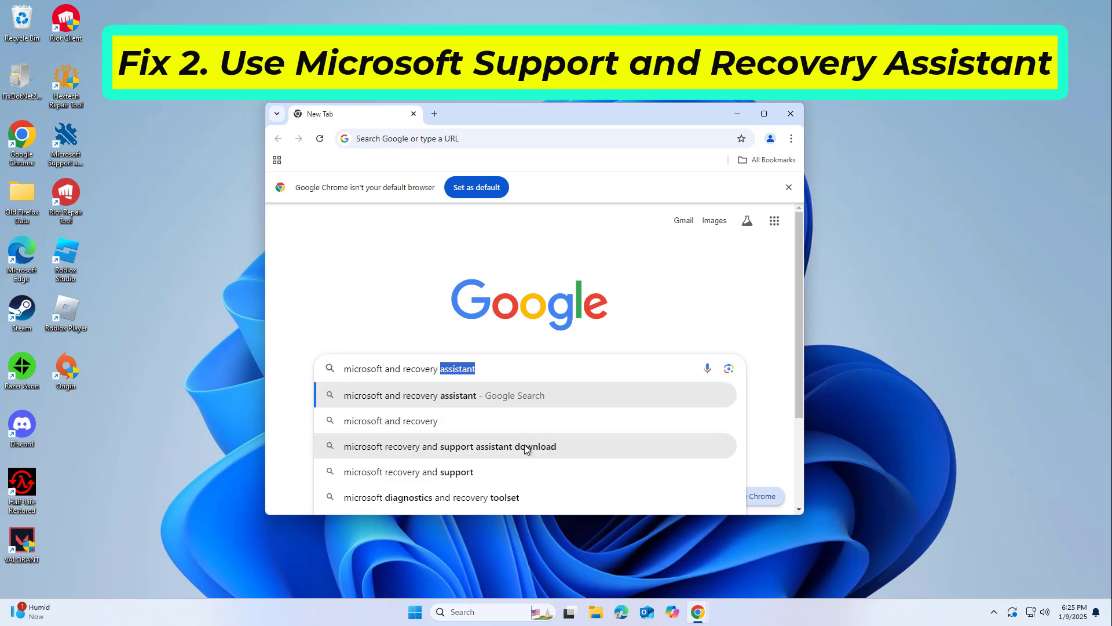
click(464, 446)
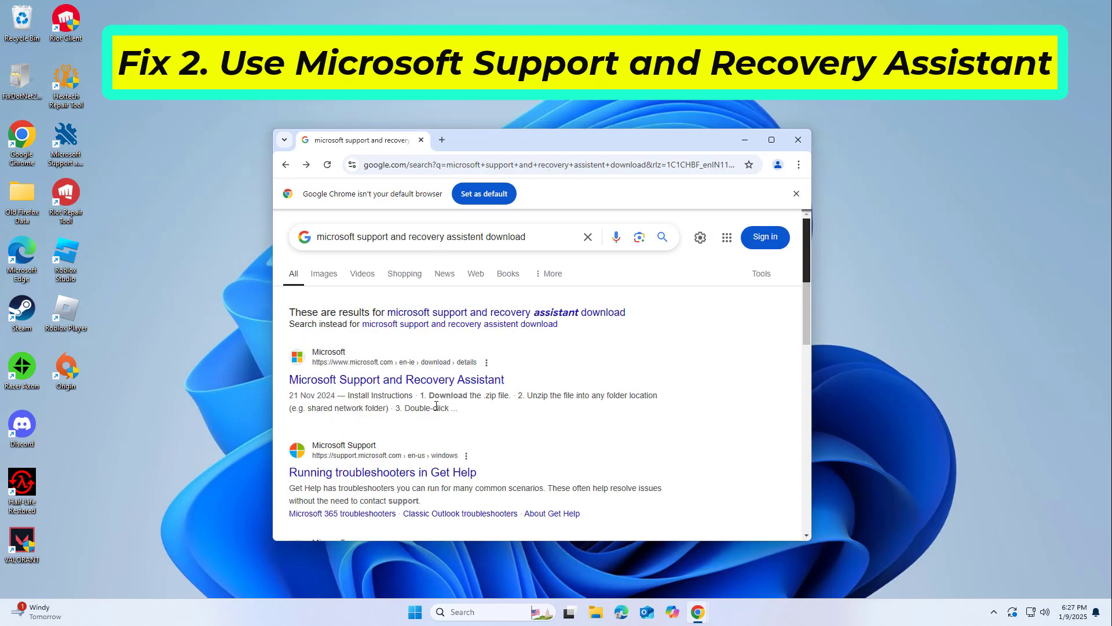
- Open the Softonic 'Microsoft Support and Recovery Assistant - Download' result and look over the page
drag(806, 263, 819, 335)
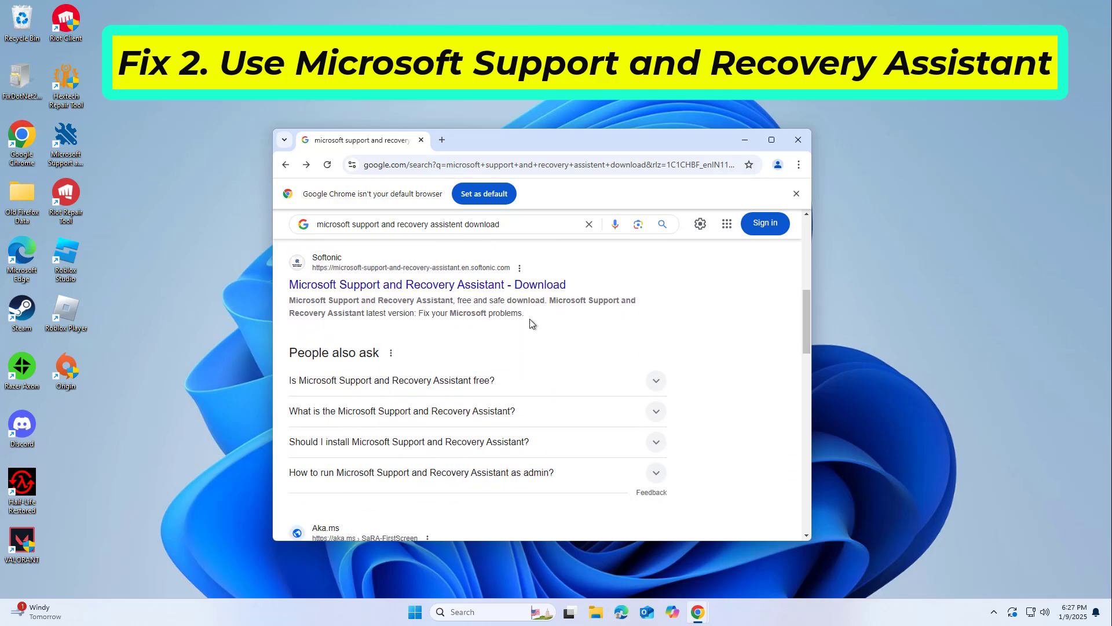
click(472, 285)
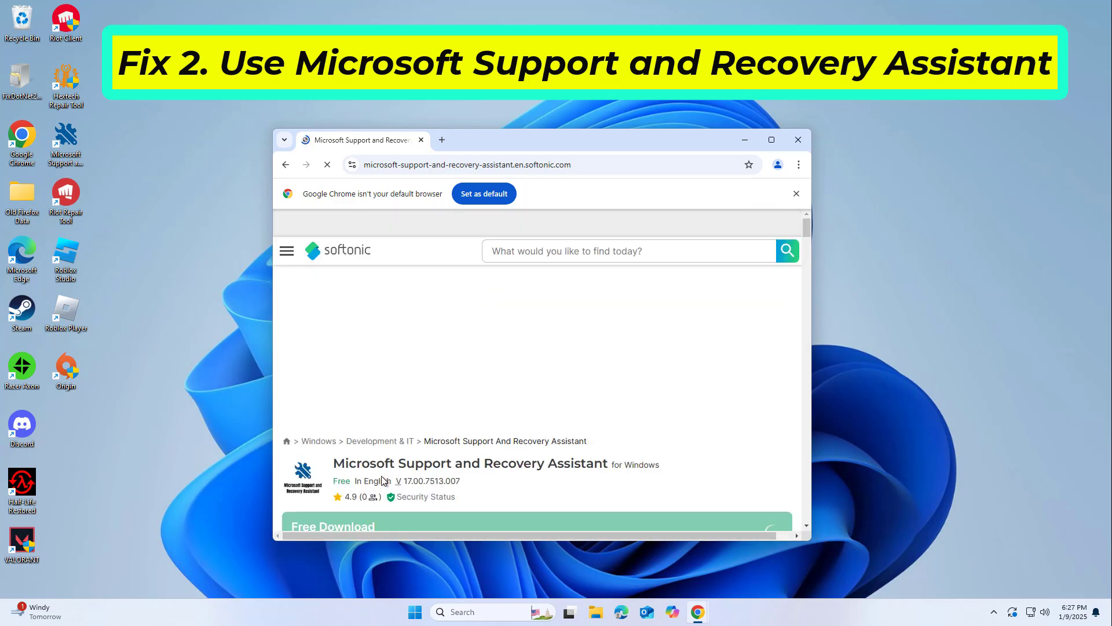
scroll(806, 234, down, 6)
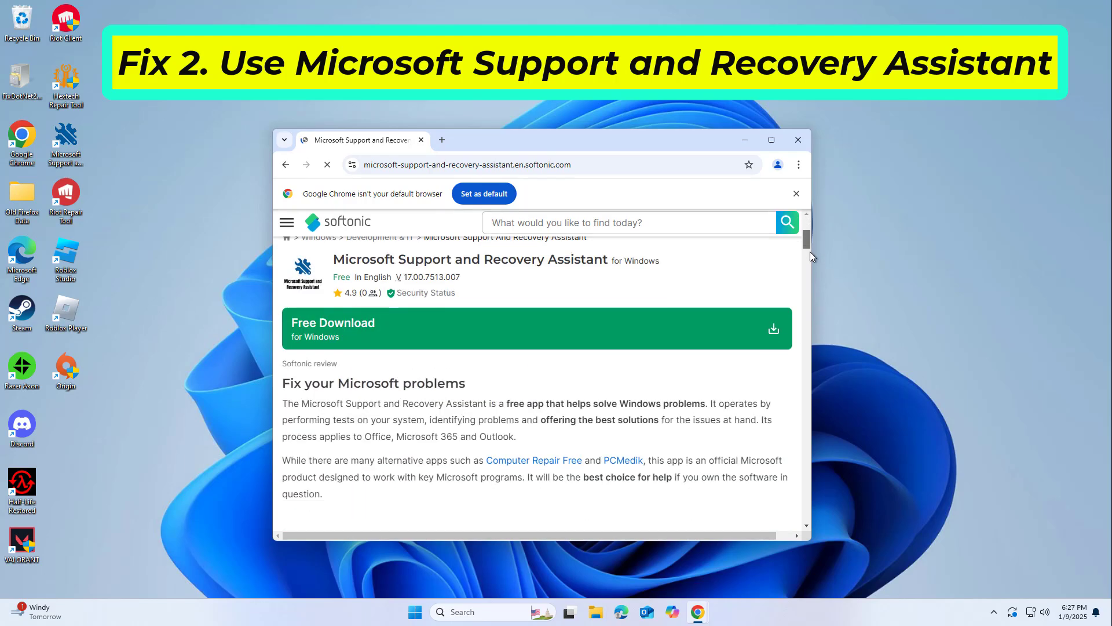
scroll(808, 248, up, 5)
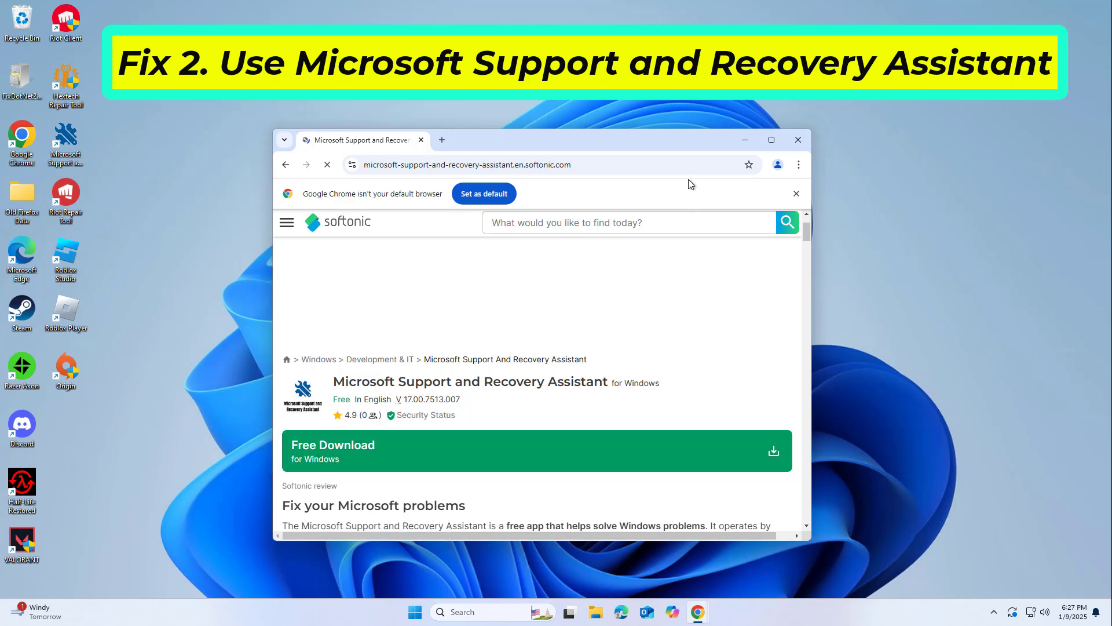
- Minimize Chrome to reach the desktop
click(746, 139)
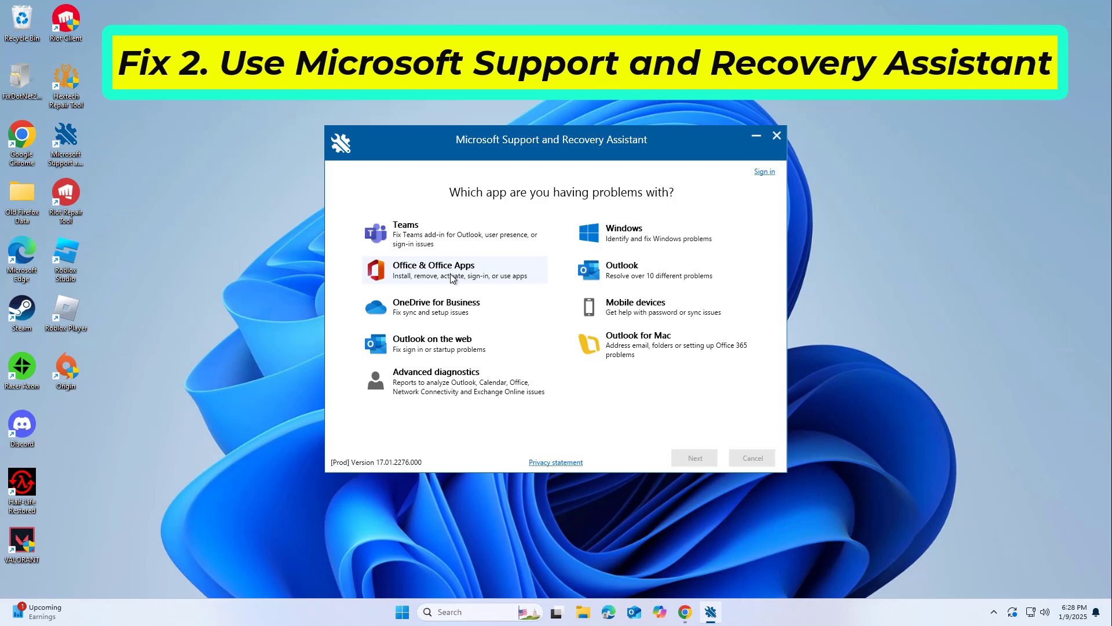
- Choose Office & Office Apps, keep the Office 365 install problem, confirm this computer, and proceed
click(453, 277)
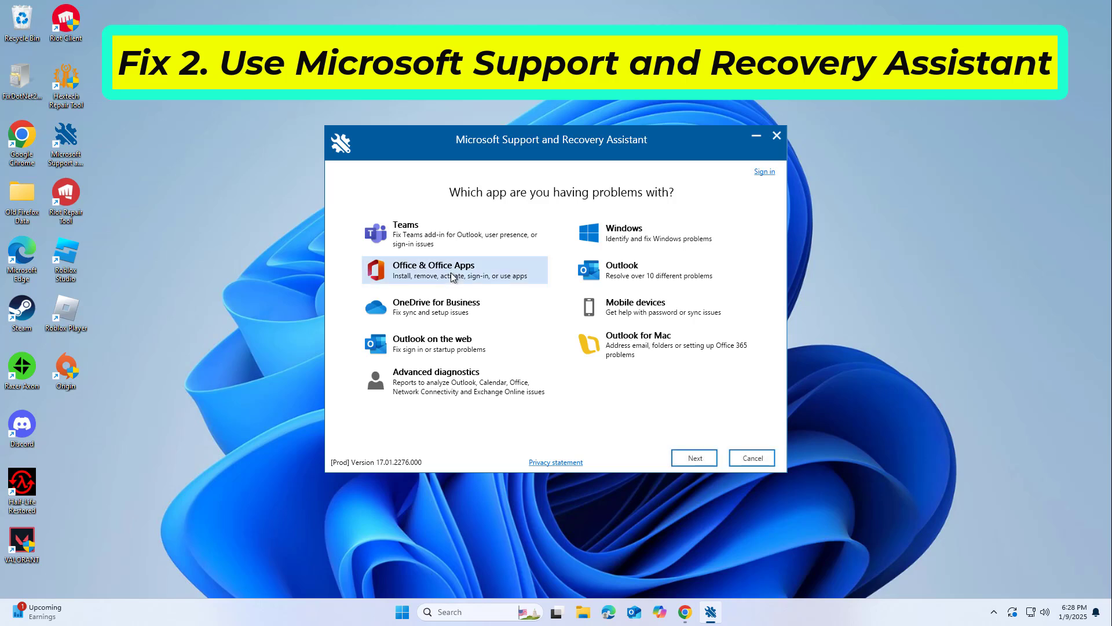
click(694, 457)
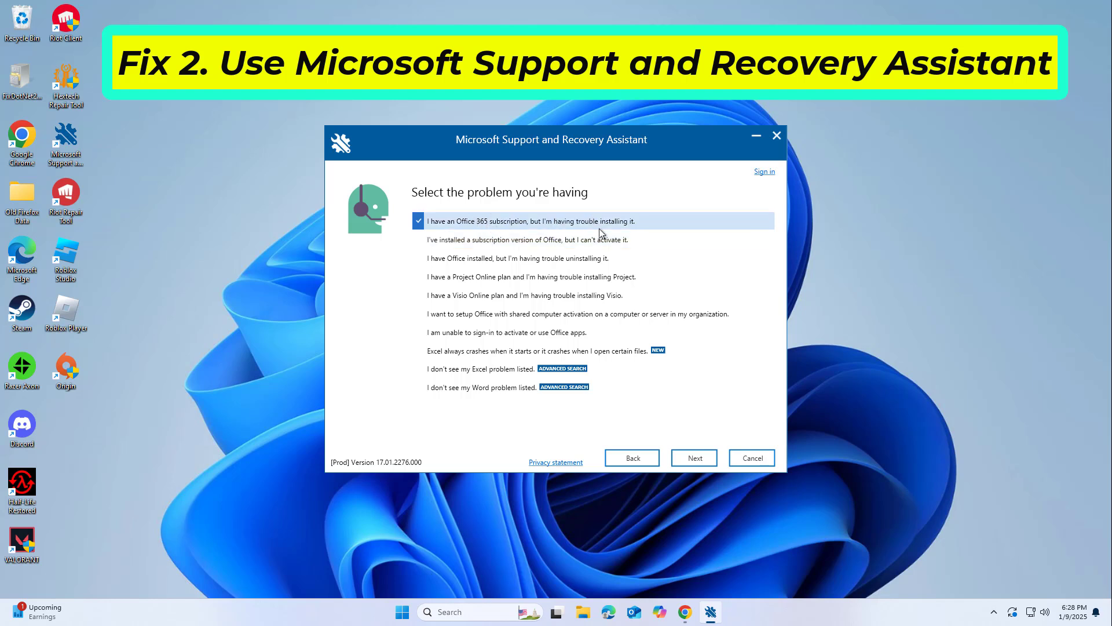
click(695, 458)
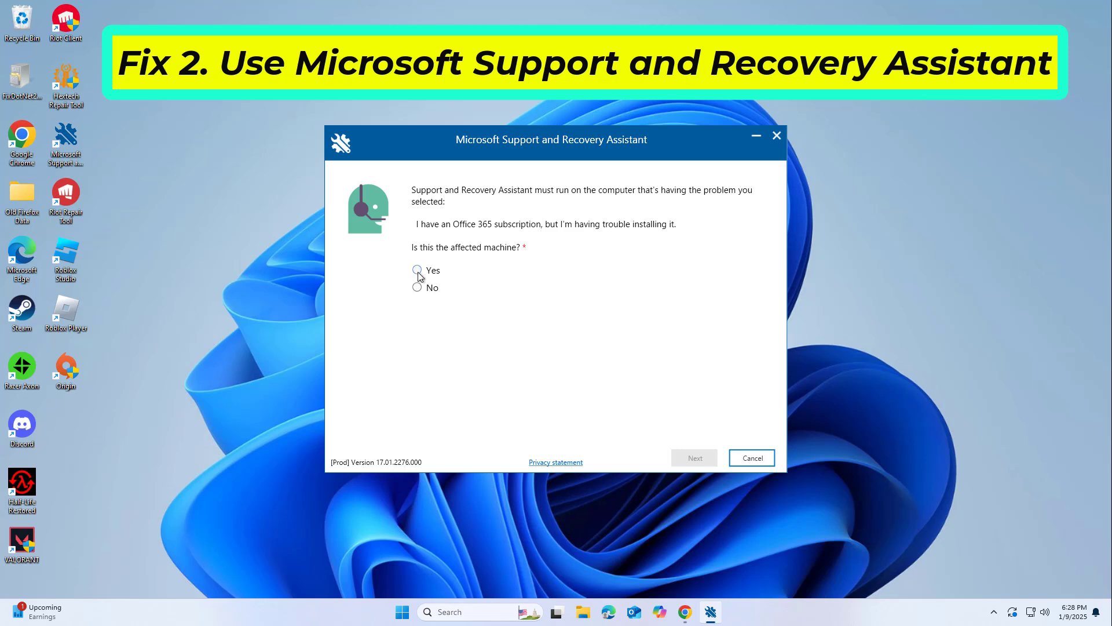
click(417, 270)
click(695, 458)
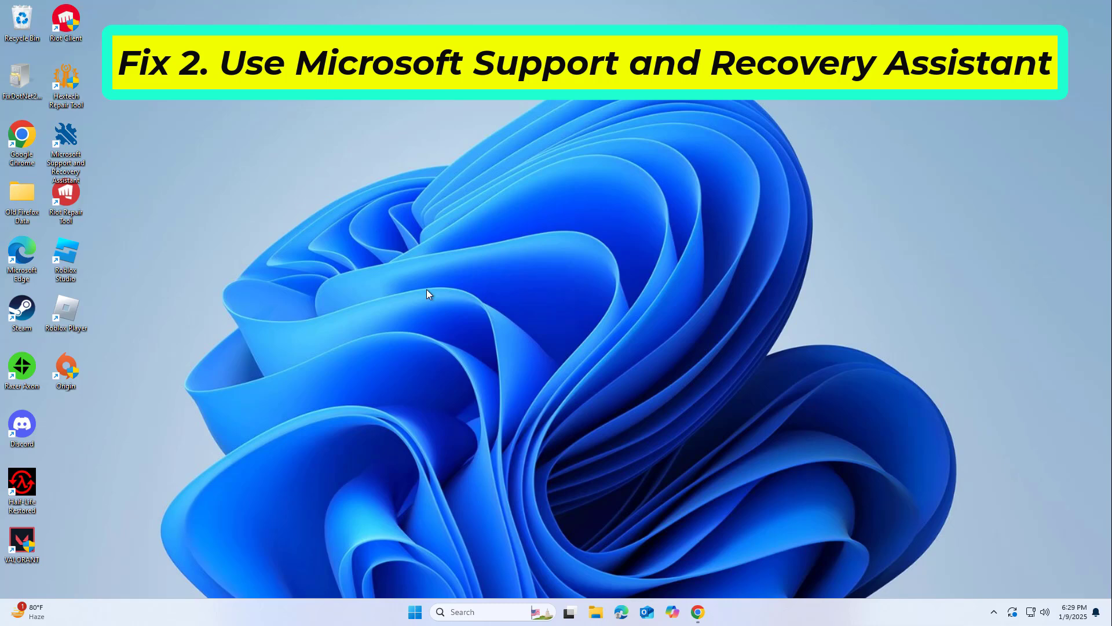
- Launch Run from a 'run' search and centre it, with %programfiles% in the Open box
click(472, 612)
text(run)
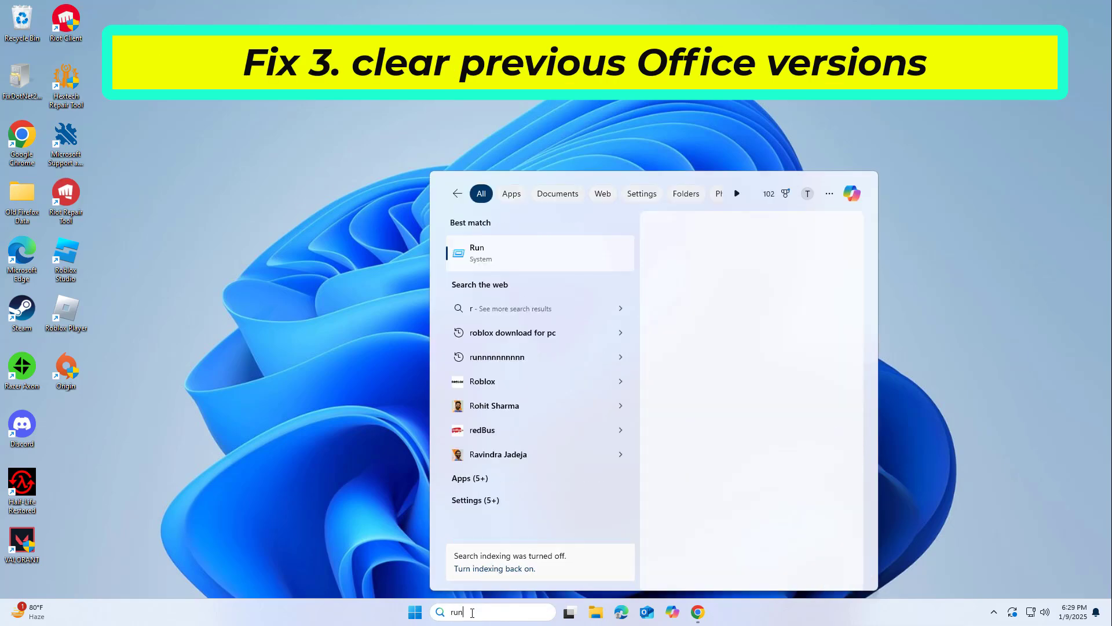
click(528, 255)
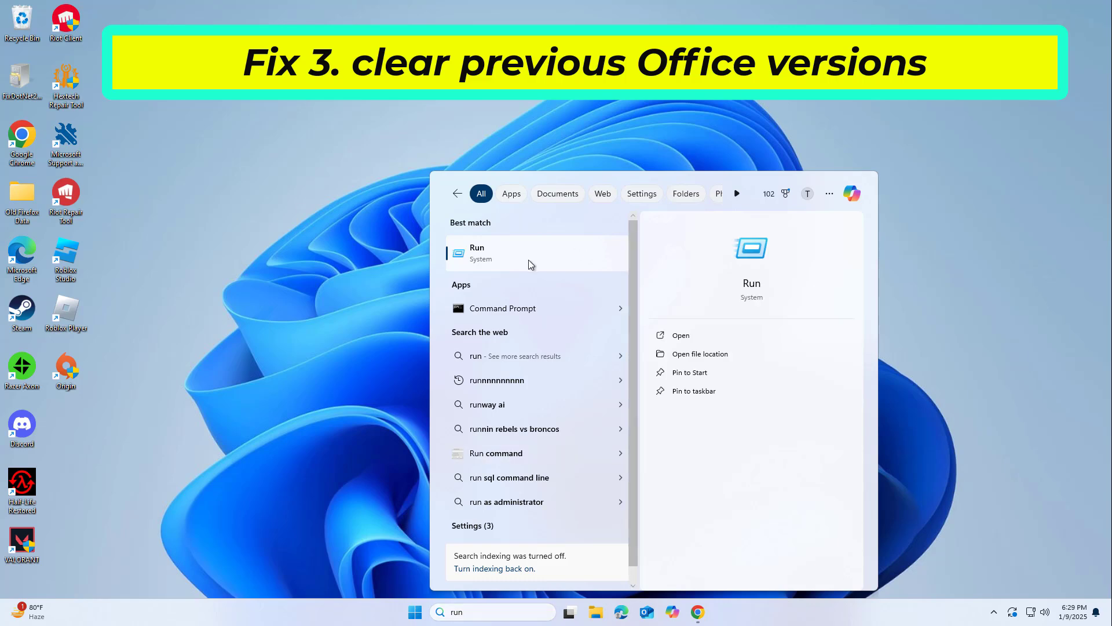
drag(184, 481, 578, 186)
click(506, 243)
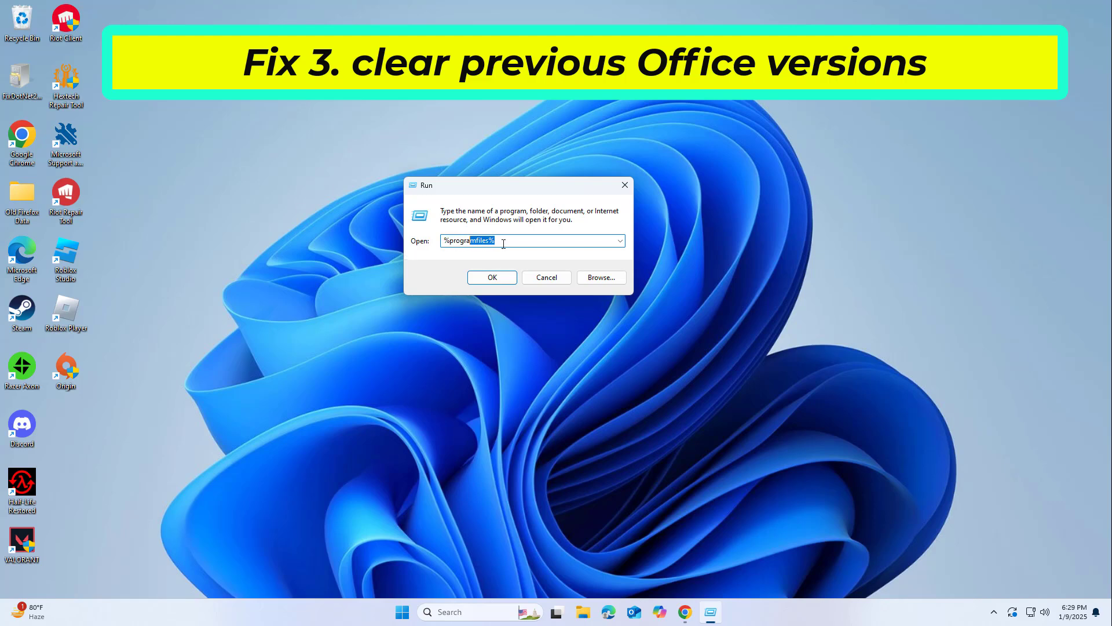
- Open %programfiles% and select Microsoft Office plus Microsoft Office 15, bringing up their context menu
click(492, 277)
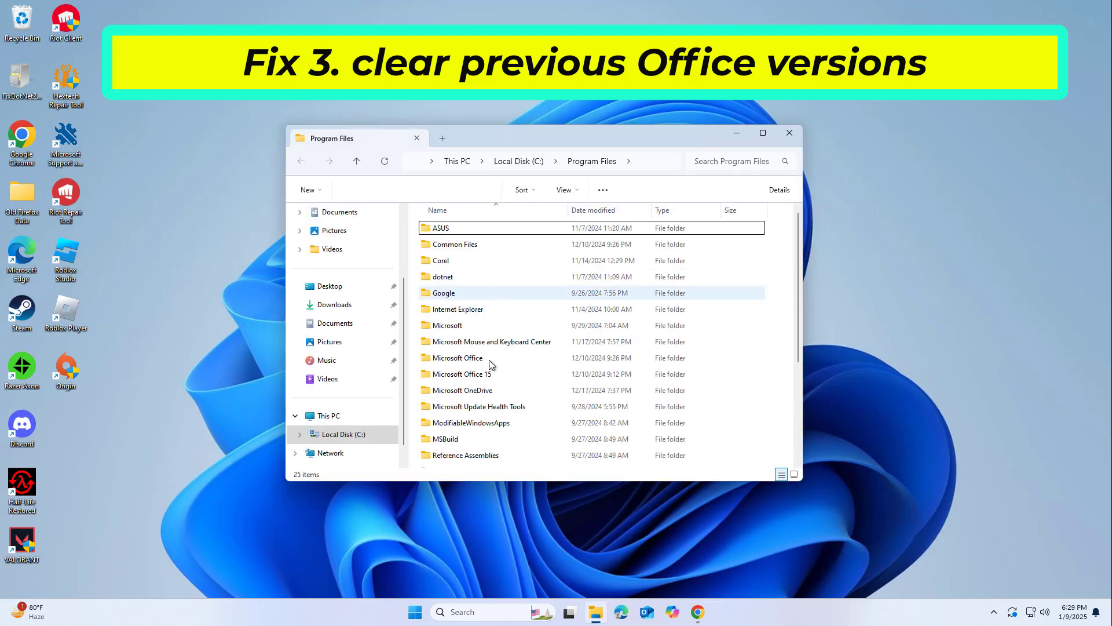
click(489, 374)
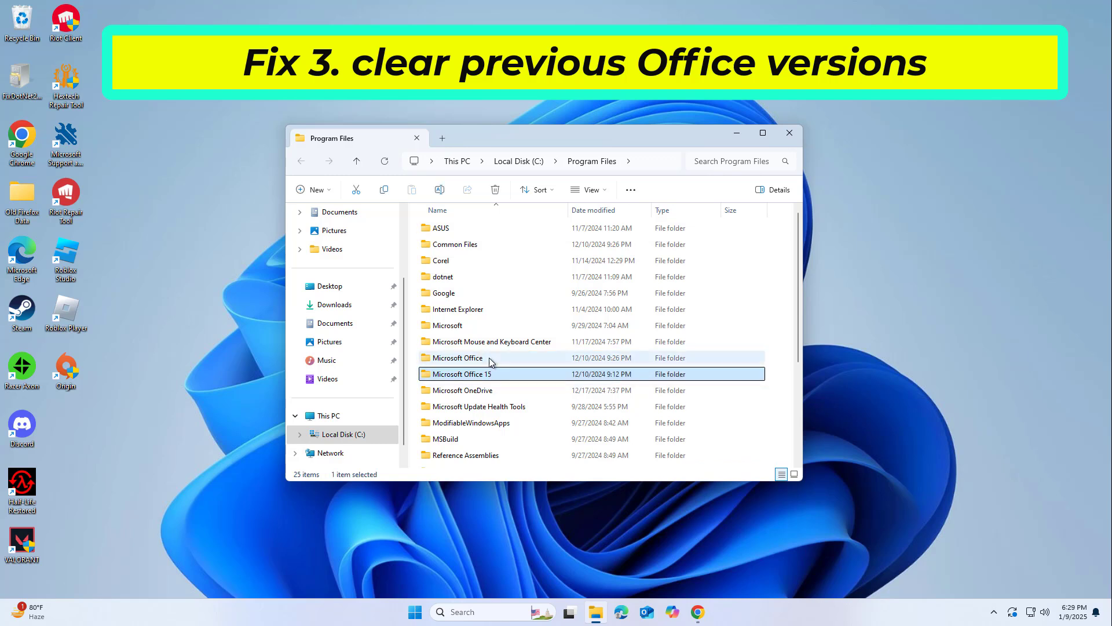
click(494, 361)
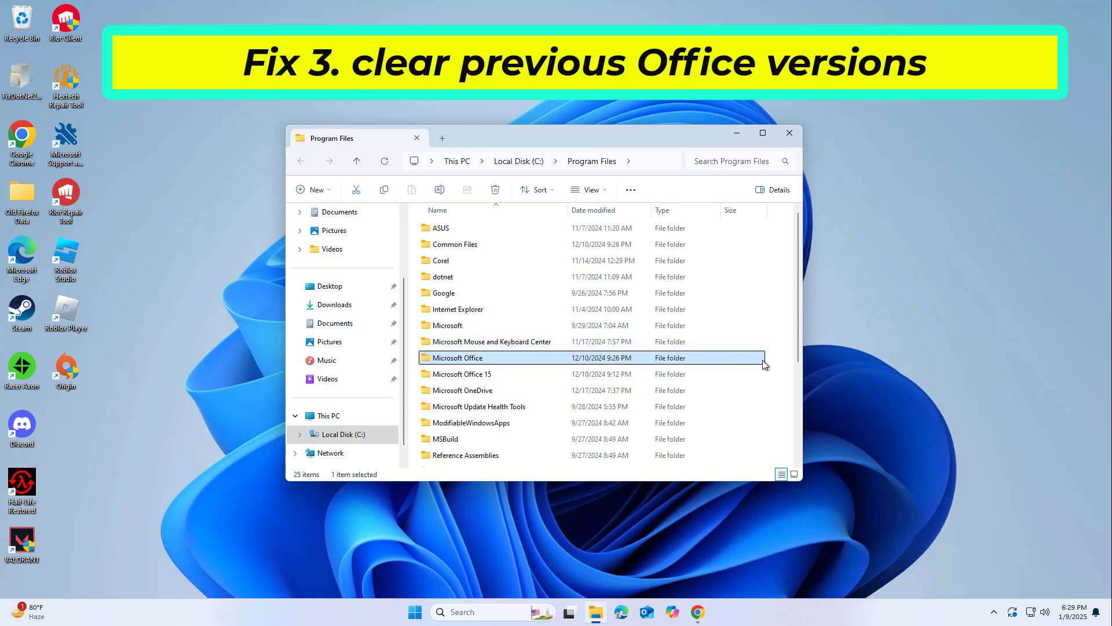
drag(782, 355, 738, 366)
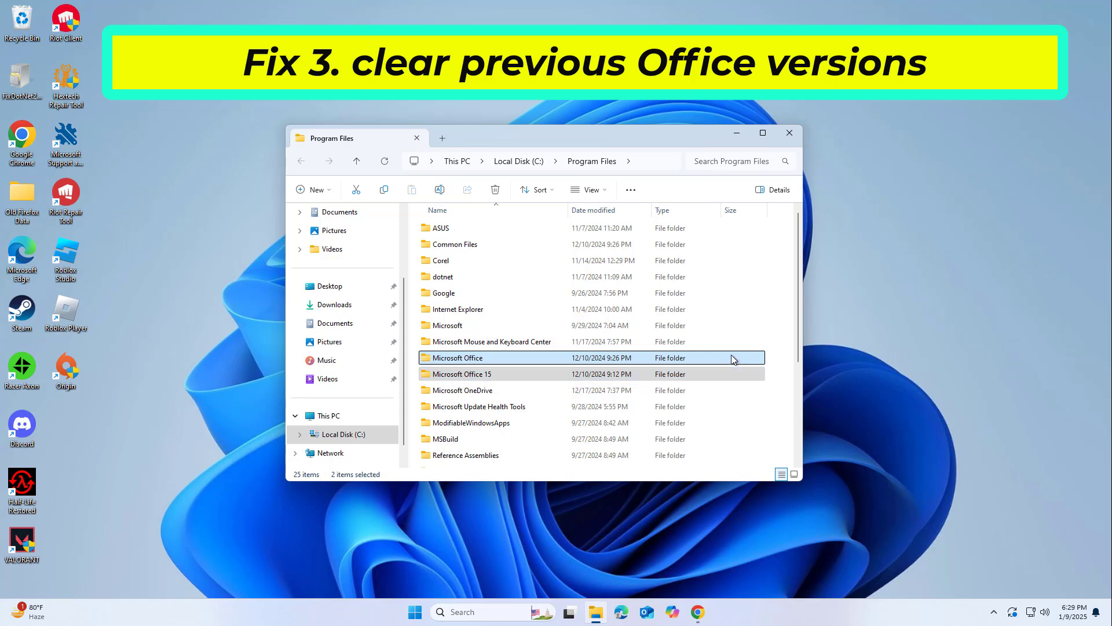
right_click(732, 359)
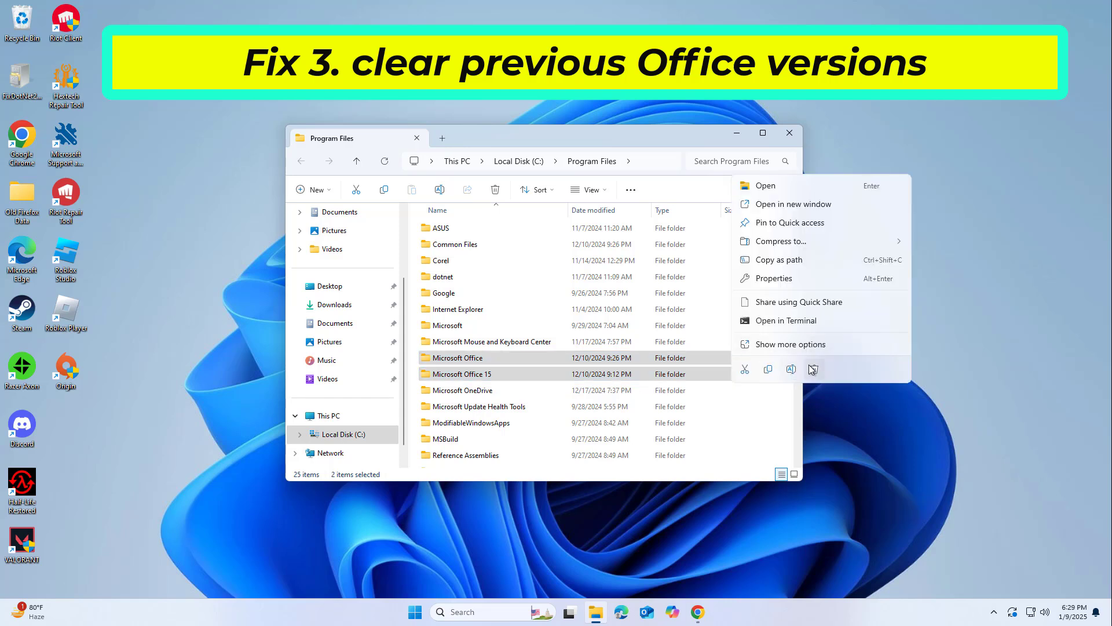